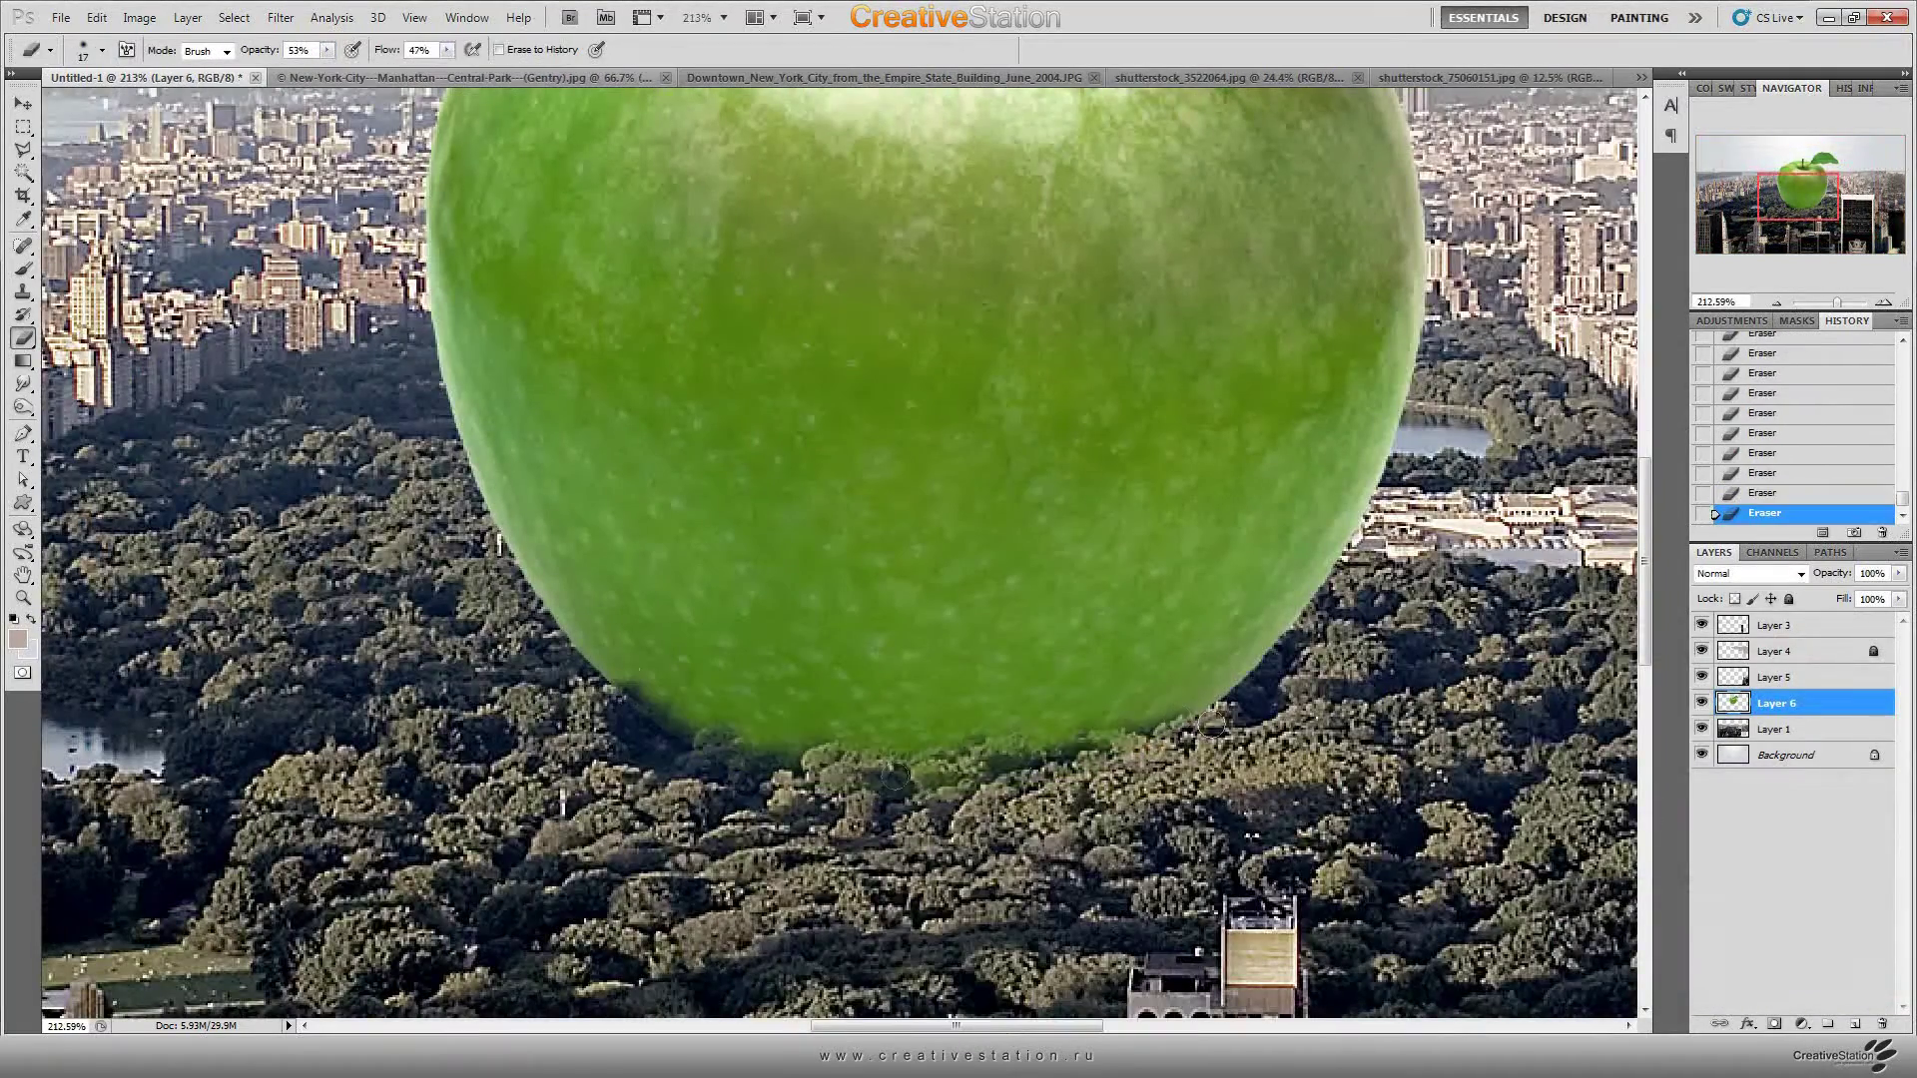
# - Scroll the view to where the apple's lower edge meets the Central Park treetops
pyautogui.scroll(1, 895, 776)
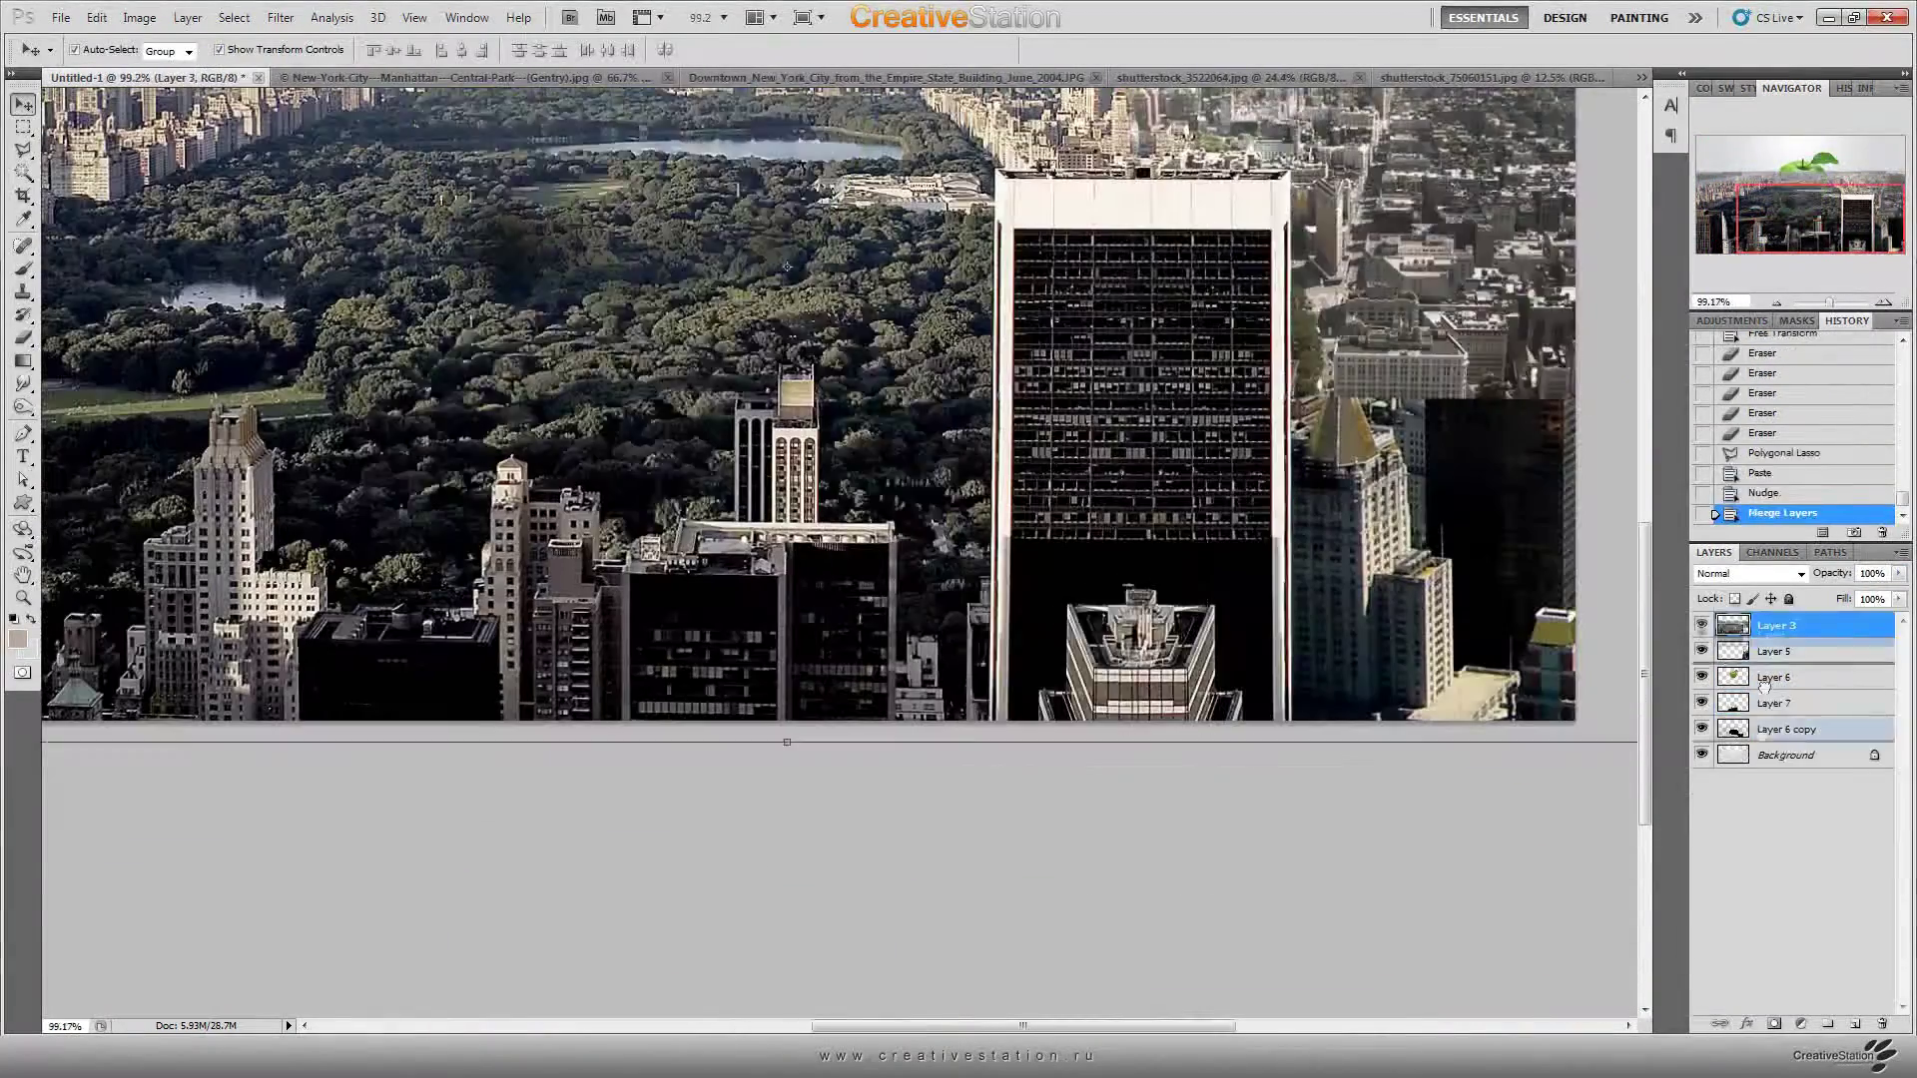
# - Reorder the layers so the copied foreground buildings sit in front of the apple
pyautogui.moveTo(1764, 686); pyautogui.dragTo(1781, 712)
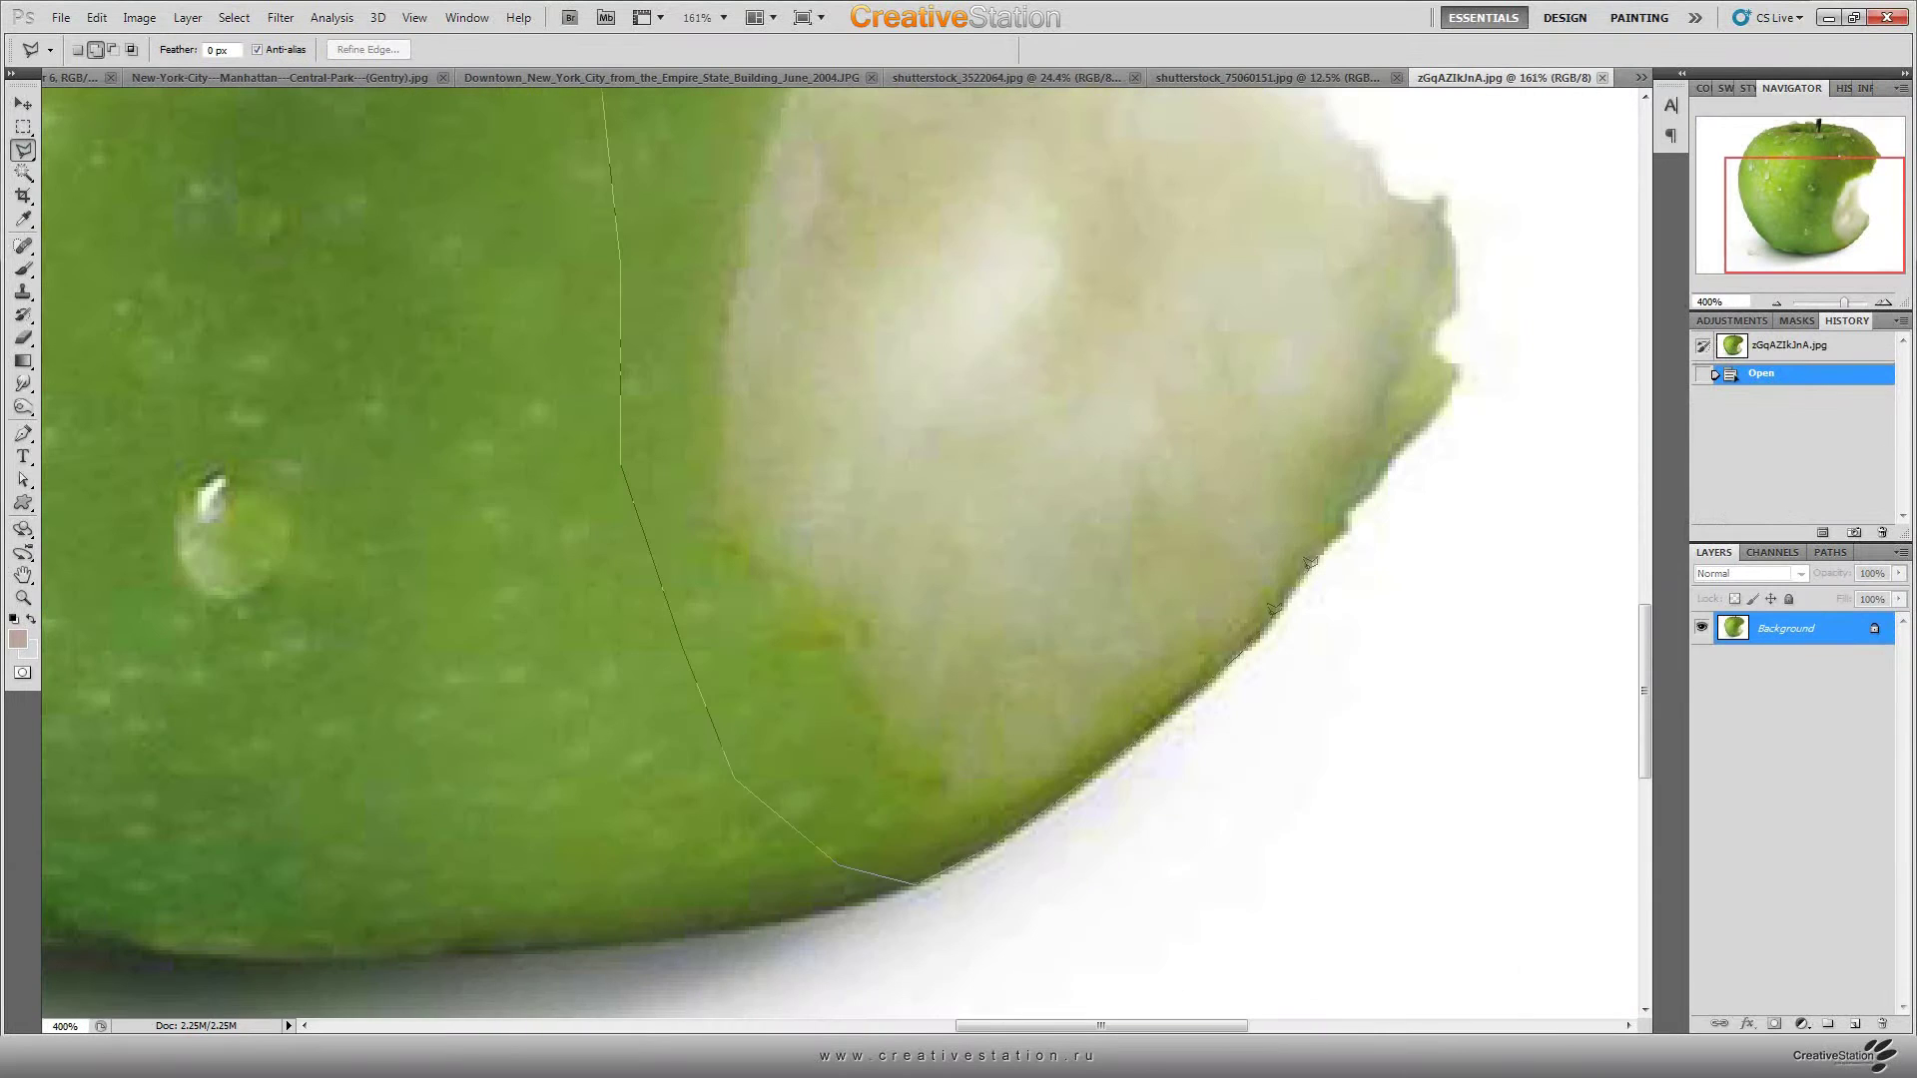
# - Pan across the bitten-apple photo to follow the bite edge while tracing it
pyautogui.moveTo(1431, 327); pyautogui.dragTo(889, 511)
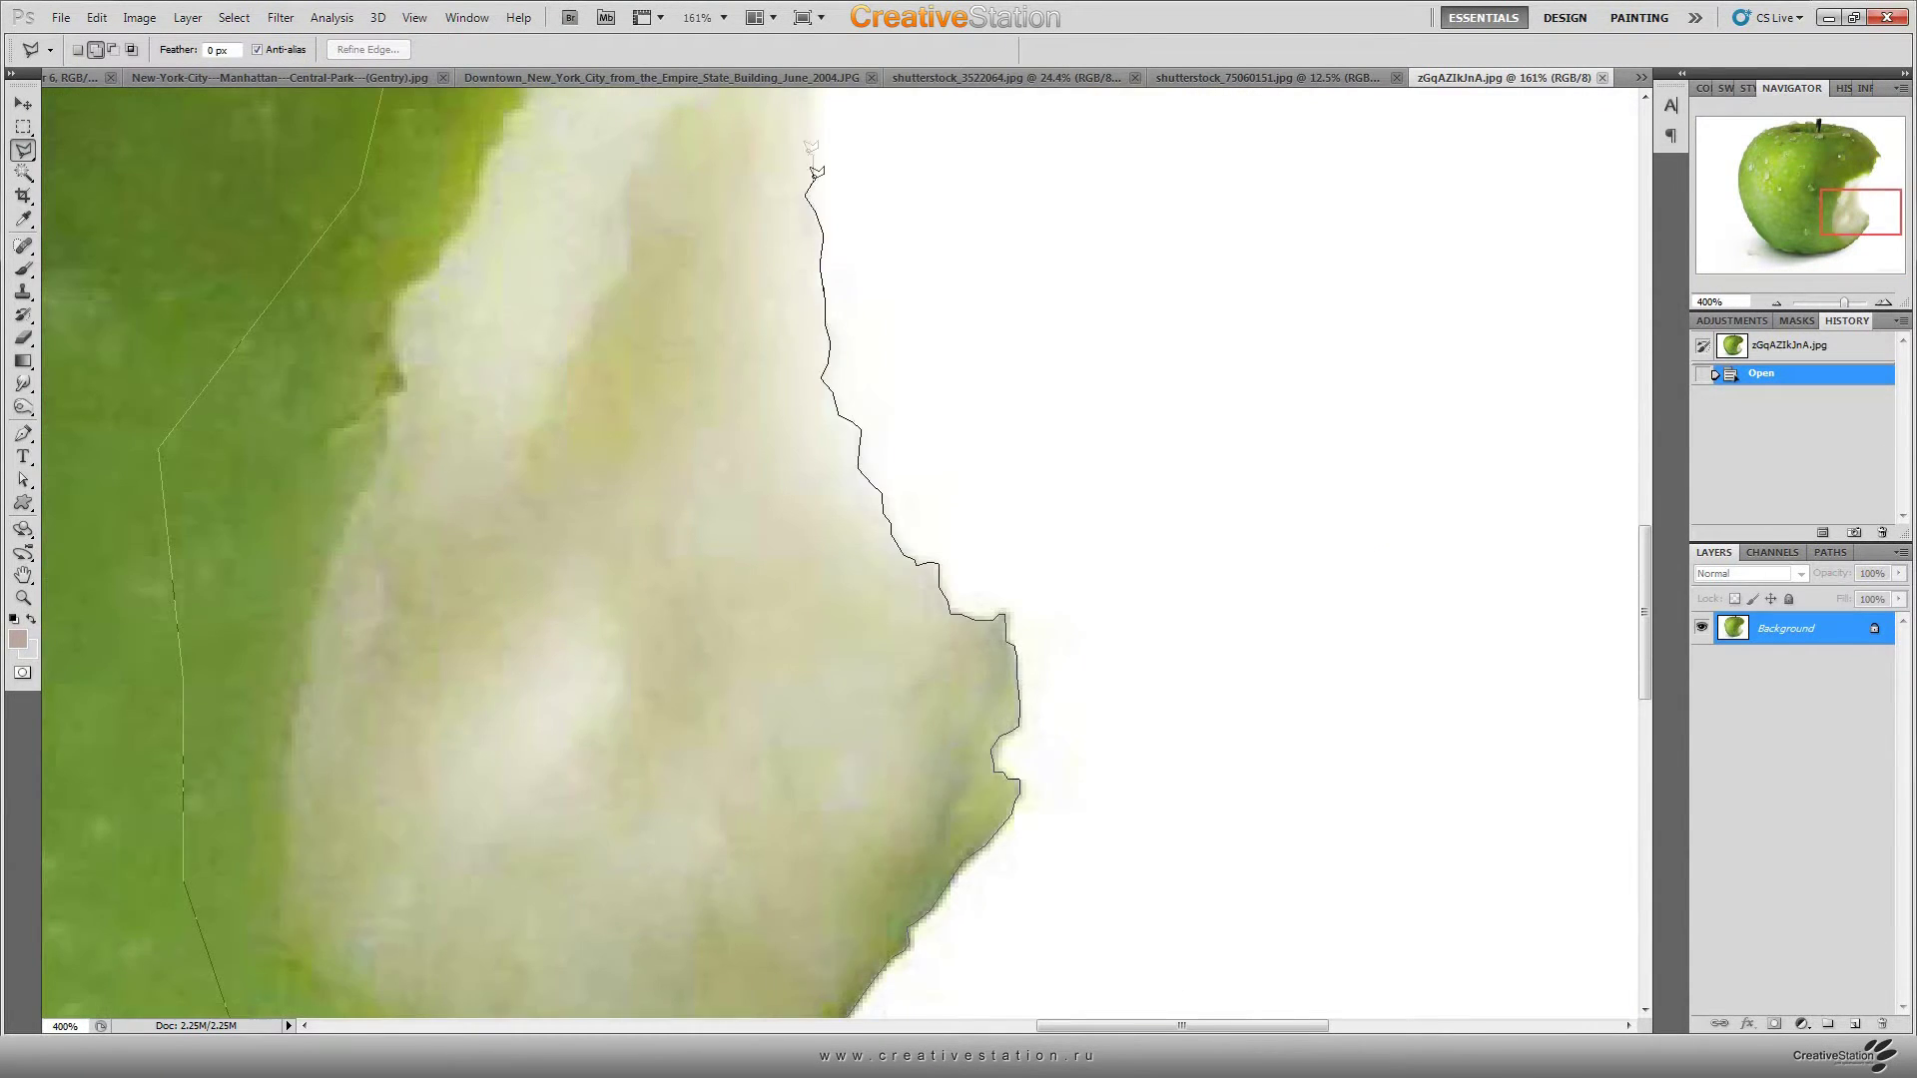
pyautogui.moveTo(817, 172); pyautogui.dragTo(942, 474)
pyautogui.moveTo(1139, 294); pyautogui.dragTo(1004, 349)
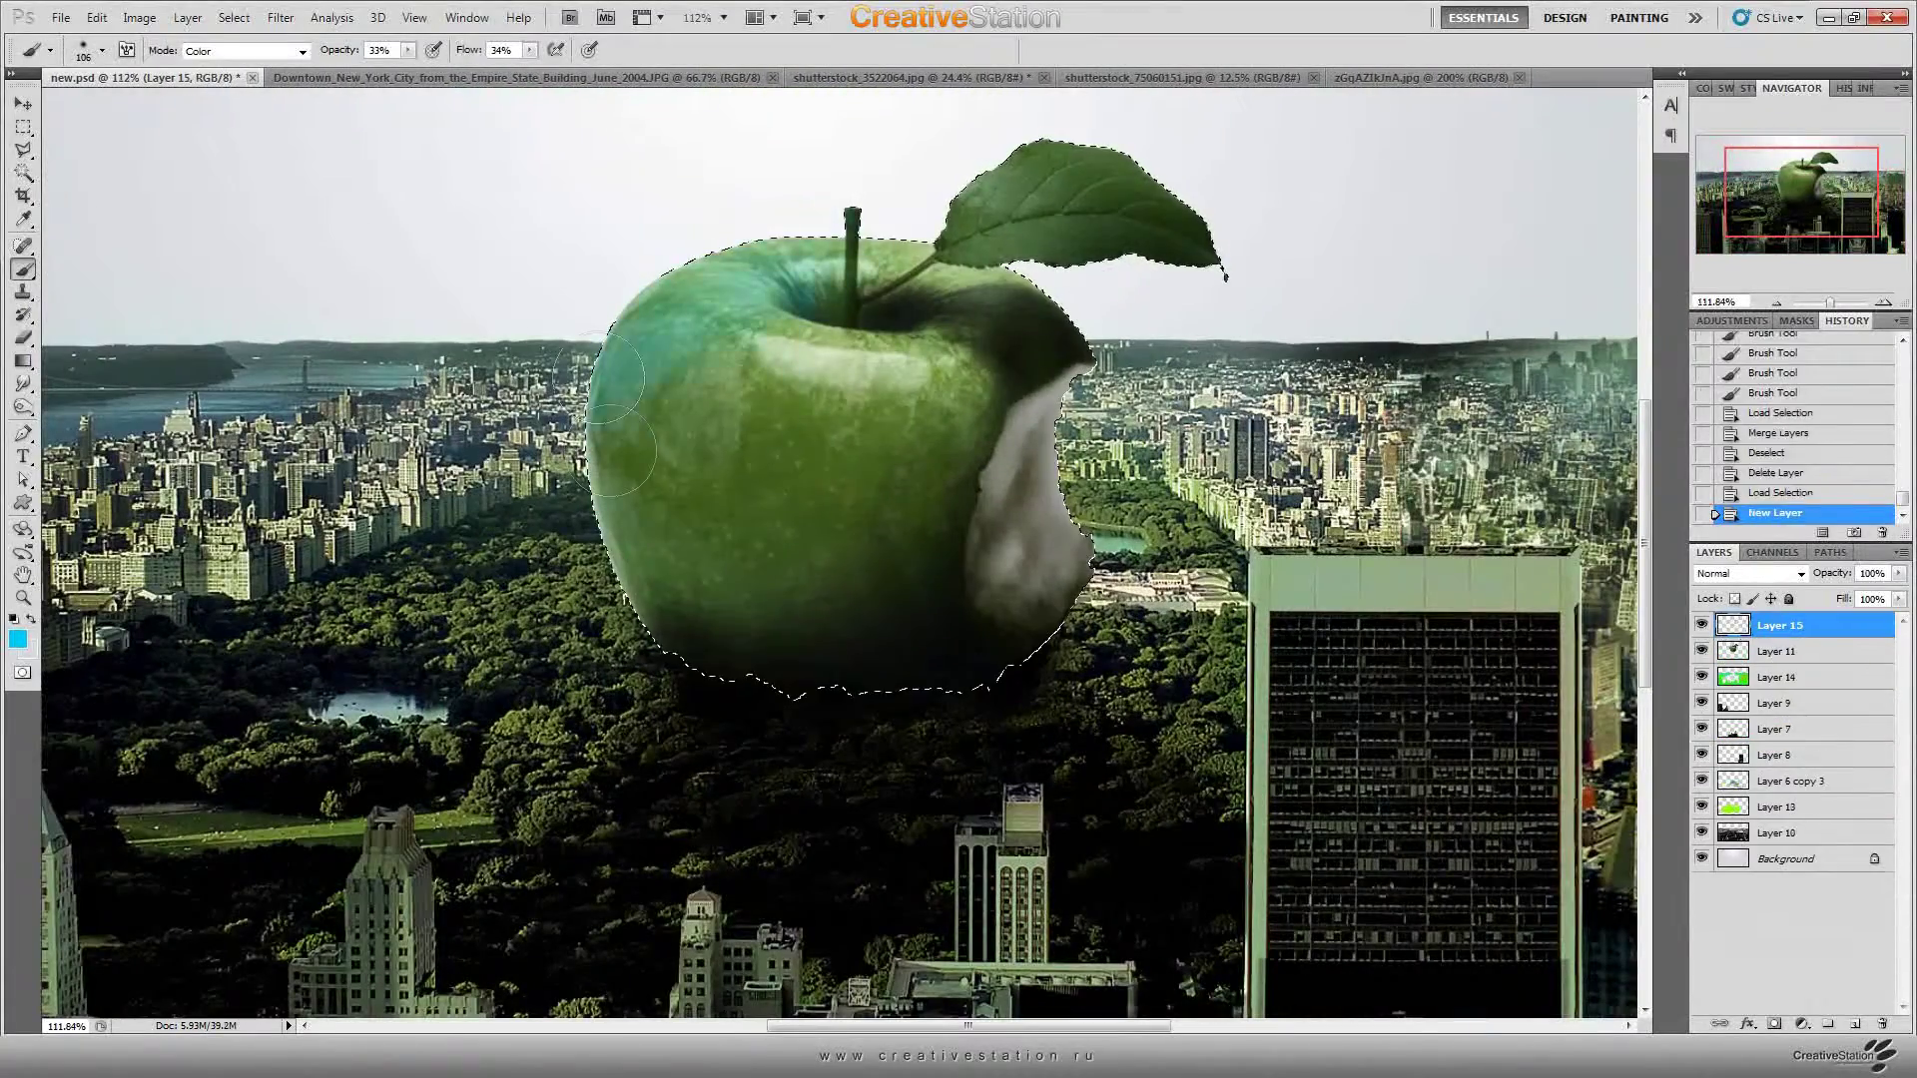
# - Set the new colour layer's blending mode to Color
pyautogui.click(1763, 575)
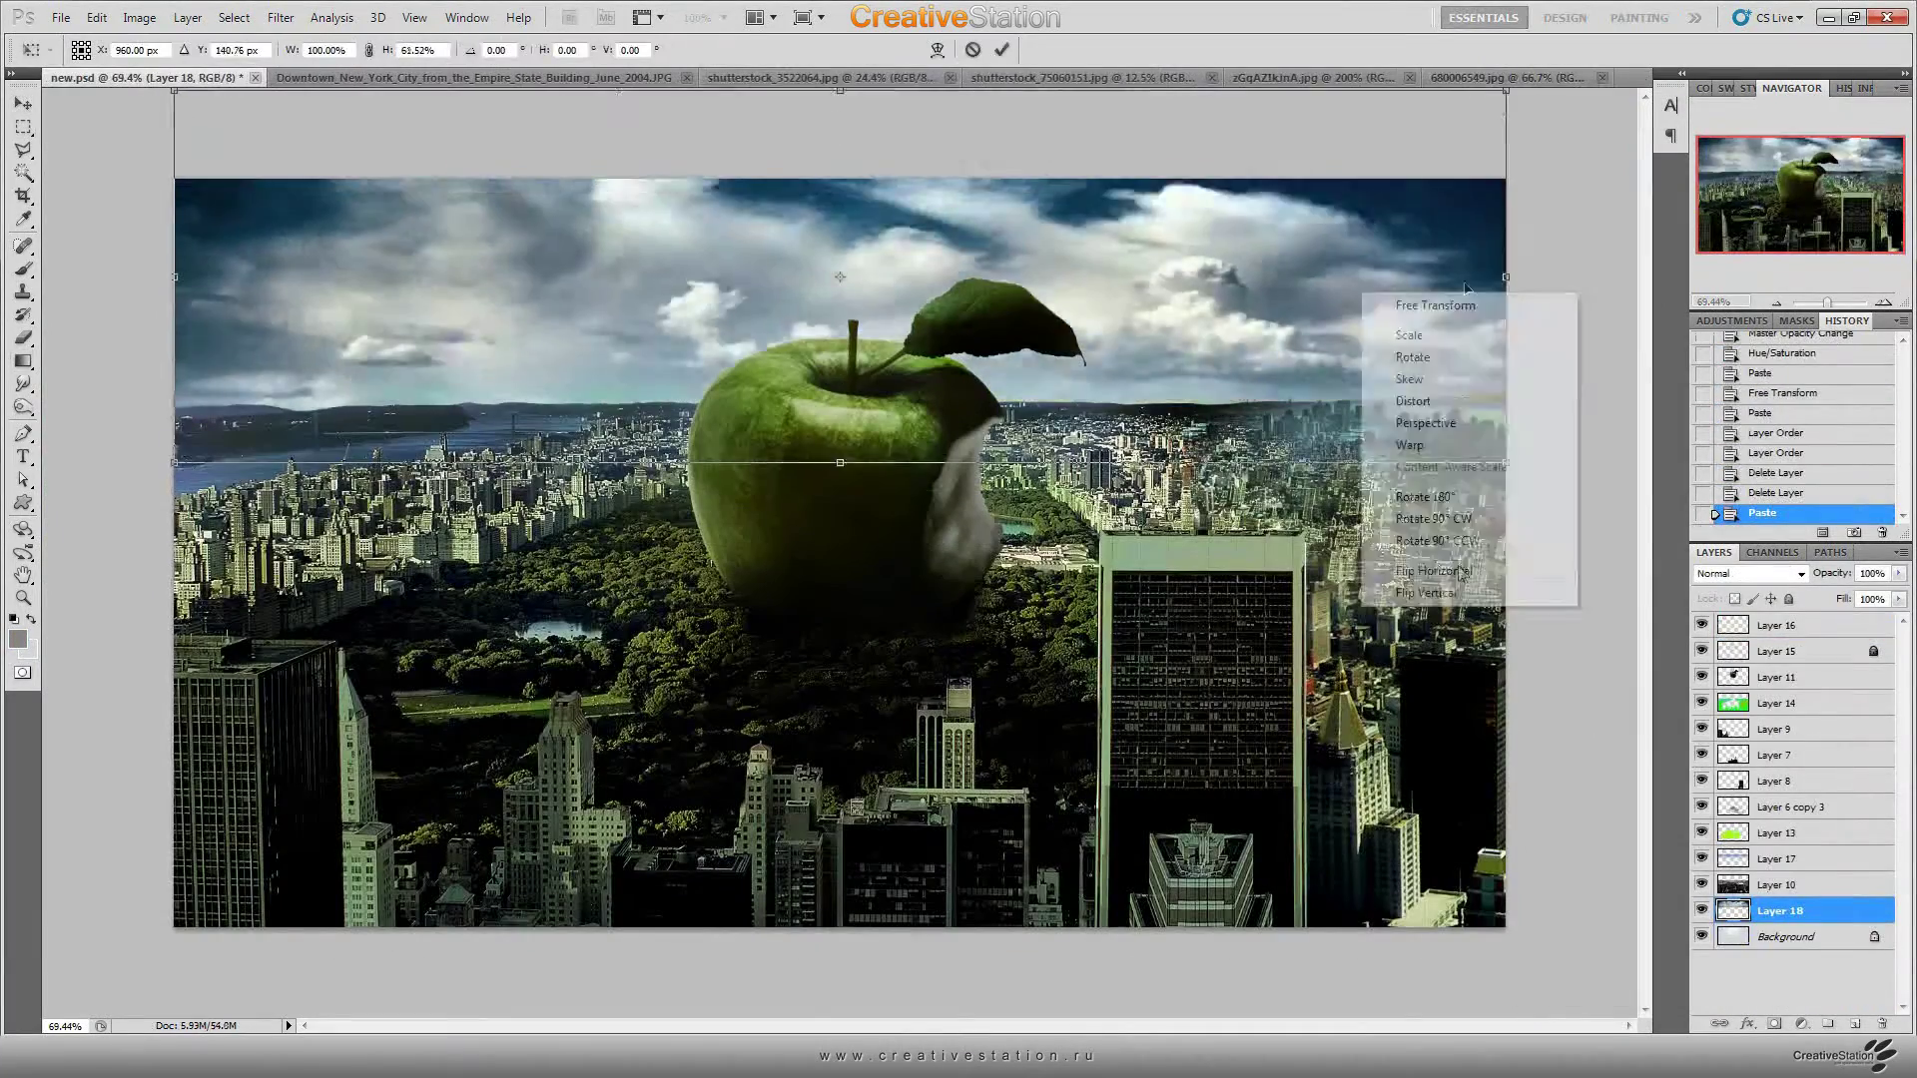
# - Switch the cloud sky transform to Warp and pan to the skyline's right edge
pyautogui.click(1398, 419)
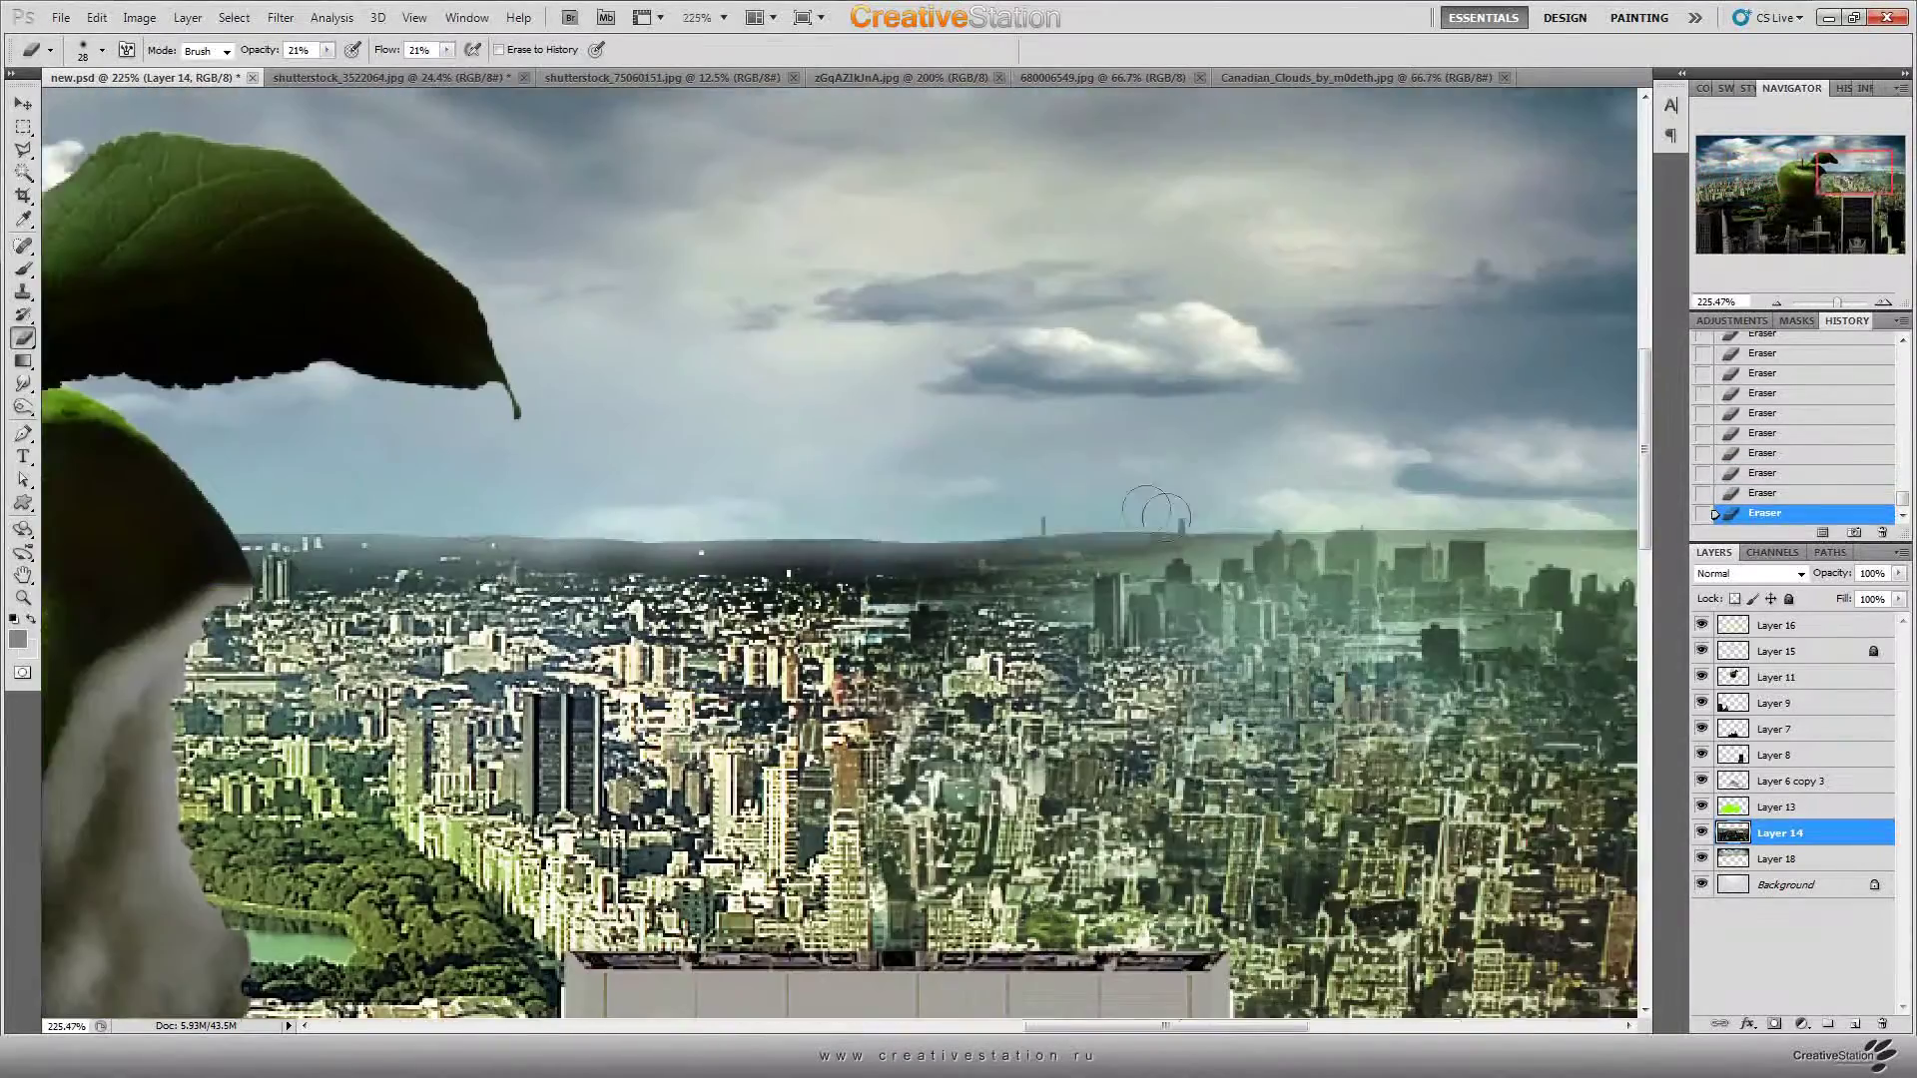
pyautogui.moveTo(1149, 511); pyautogui.dragTo(790, 574)
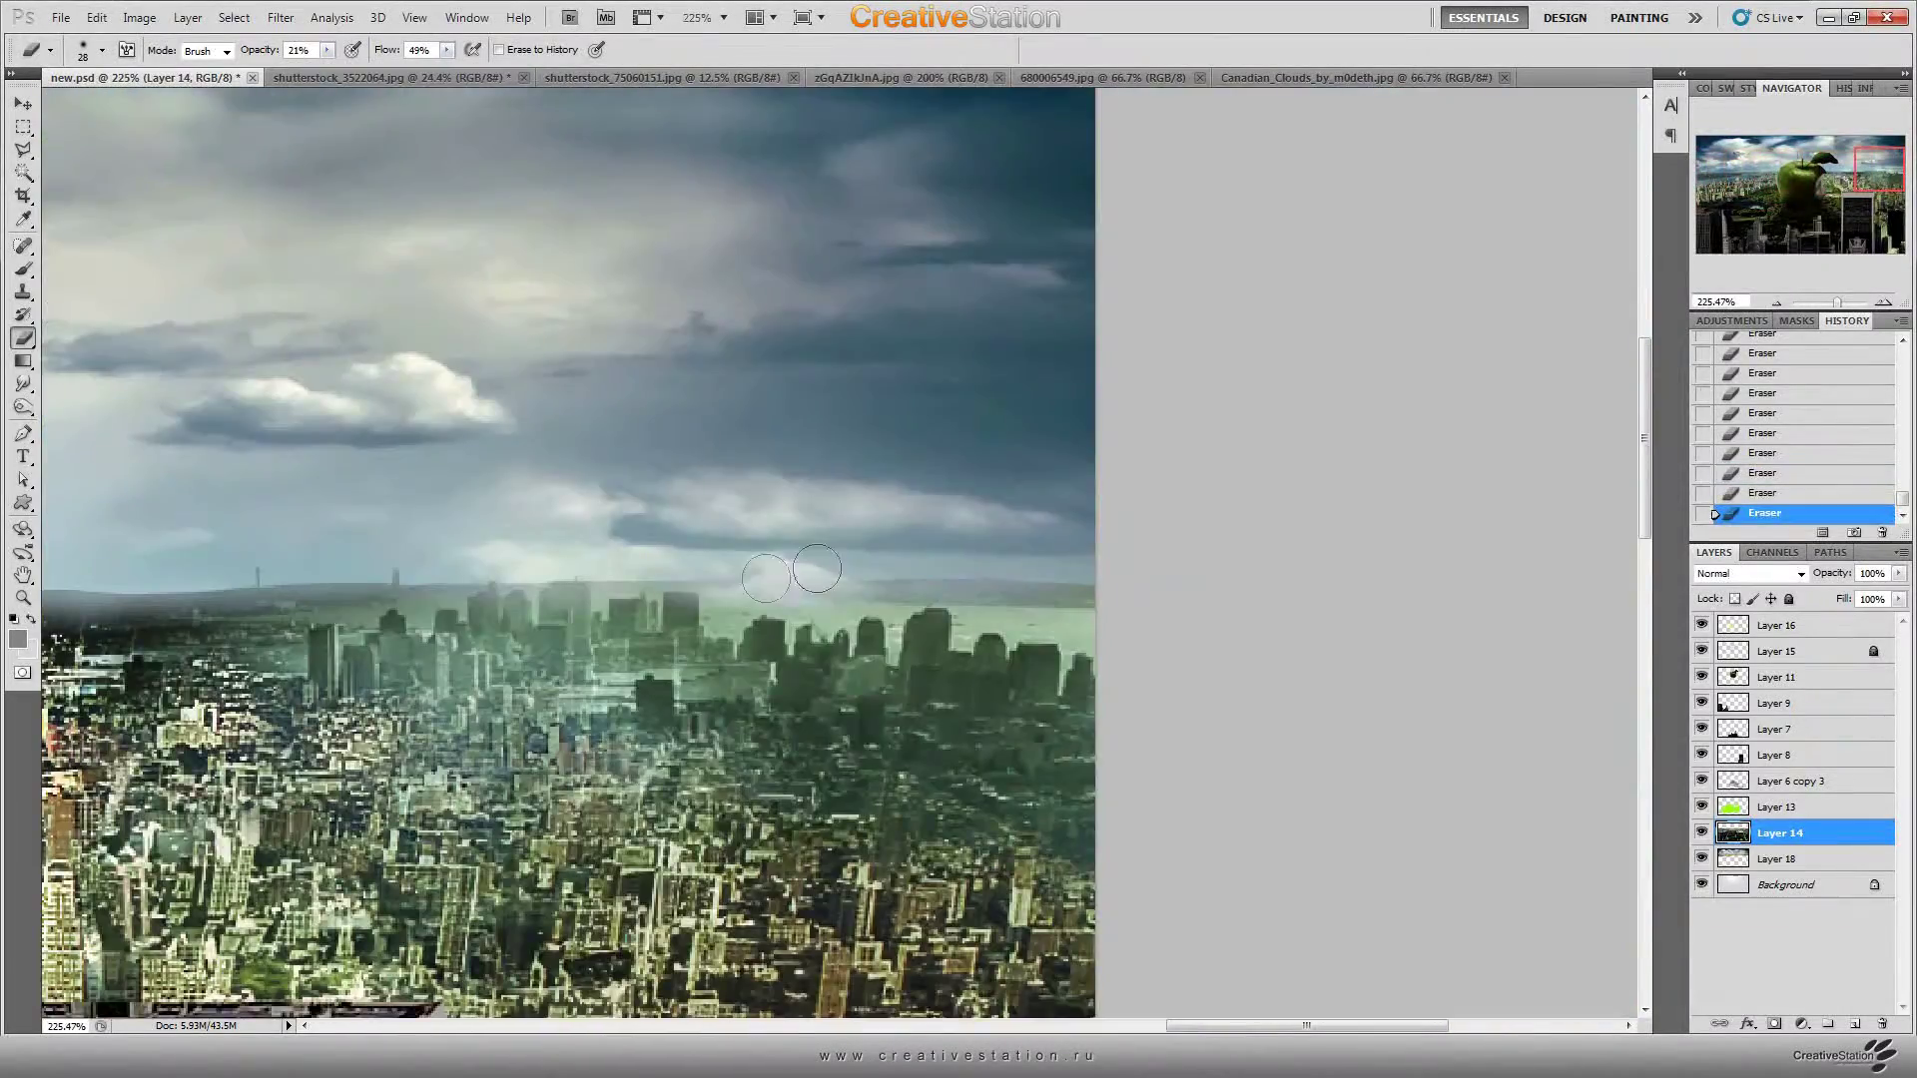